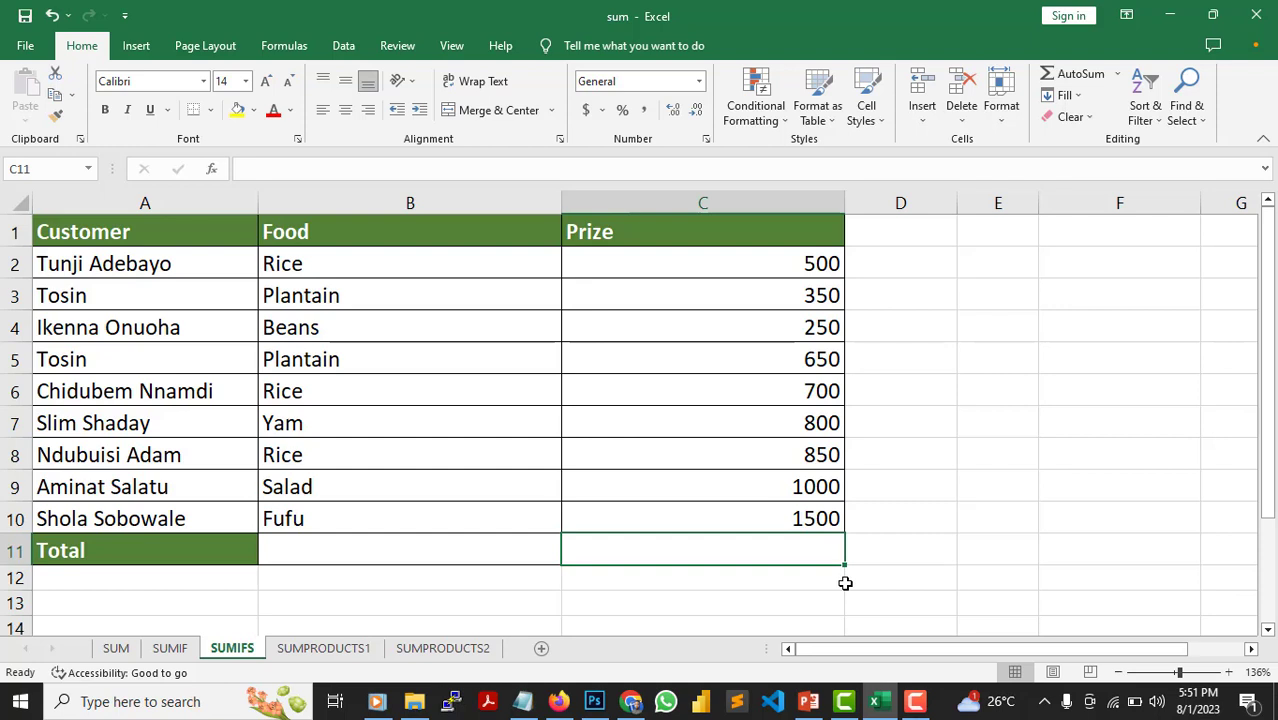
Compare the repeated customer entries in cells A3 and A5 of the SUMIFS sheet.
click(143, 300)
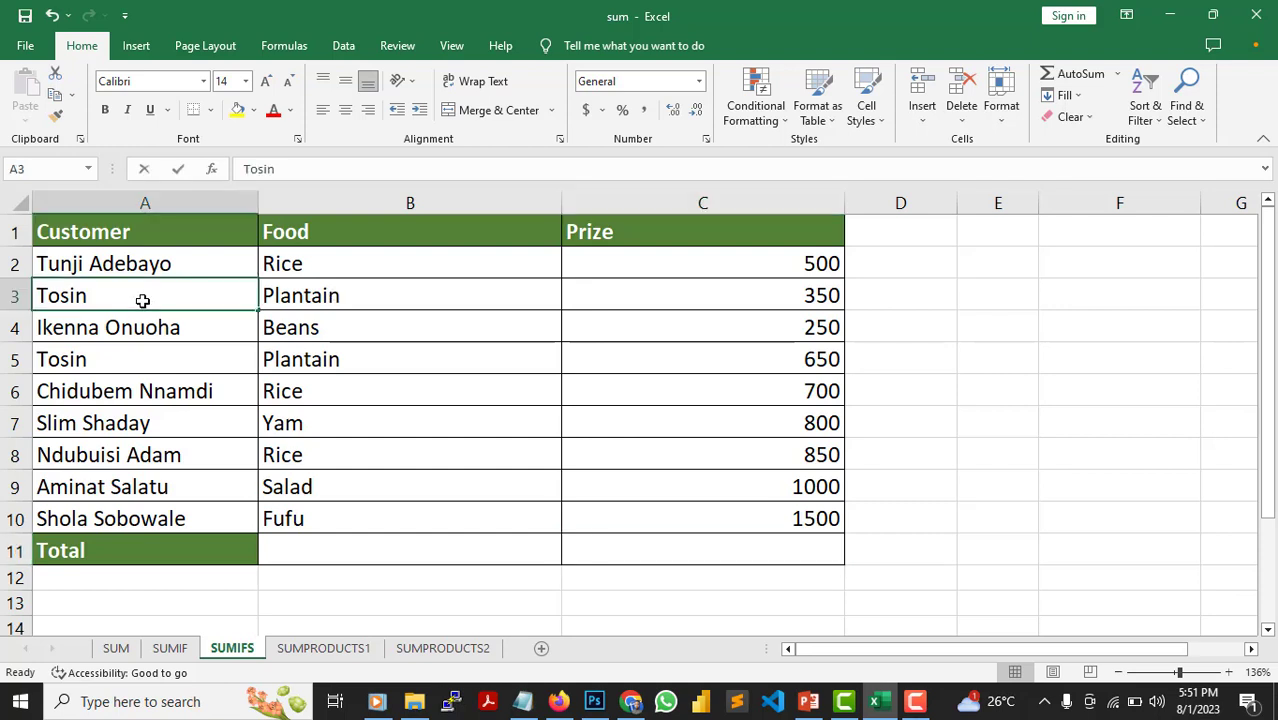
click(151, 354)
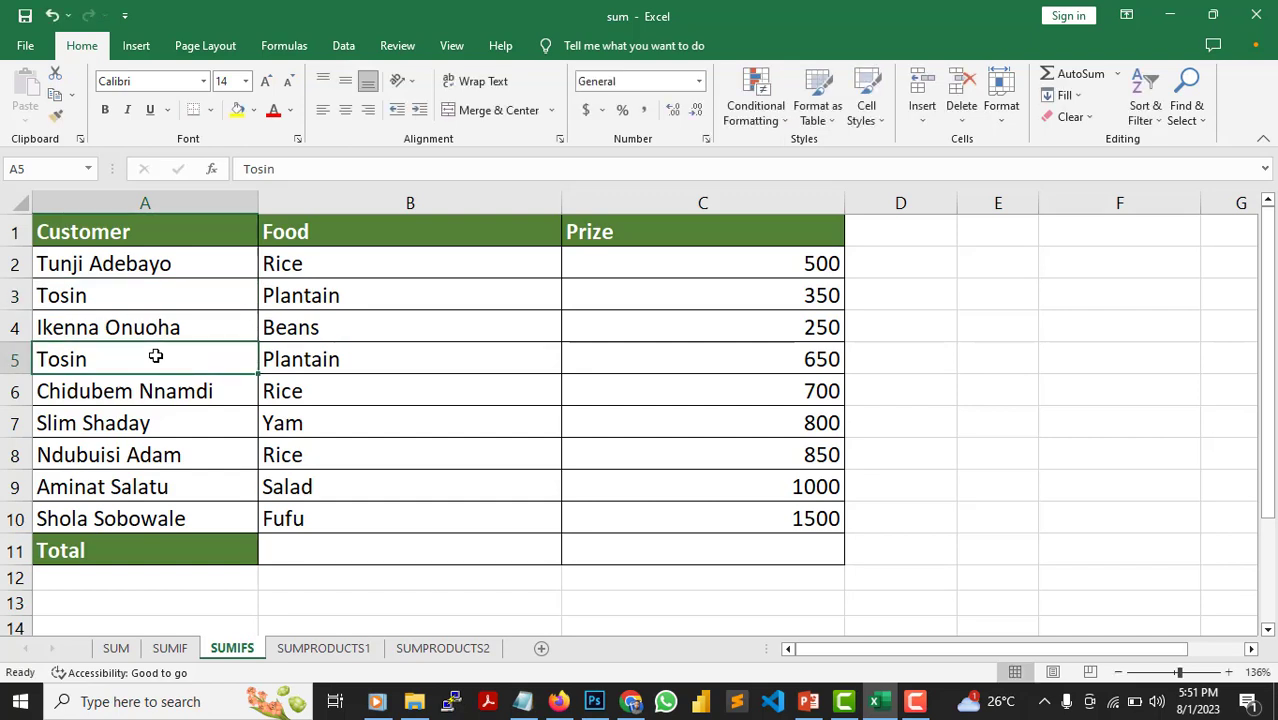
click(179, 293)
click(186, 358)
click(194, 296)
click(182, 346)
click(186, 293)
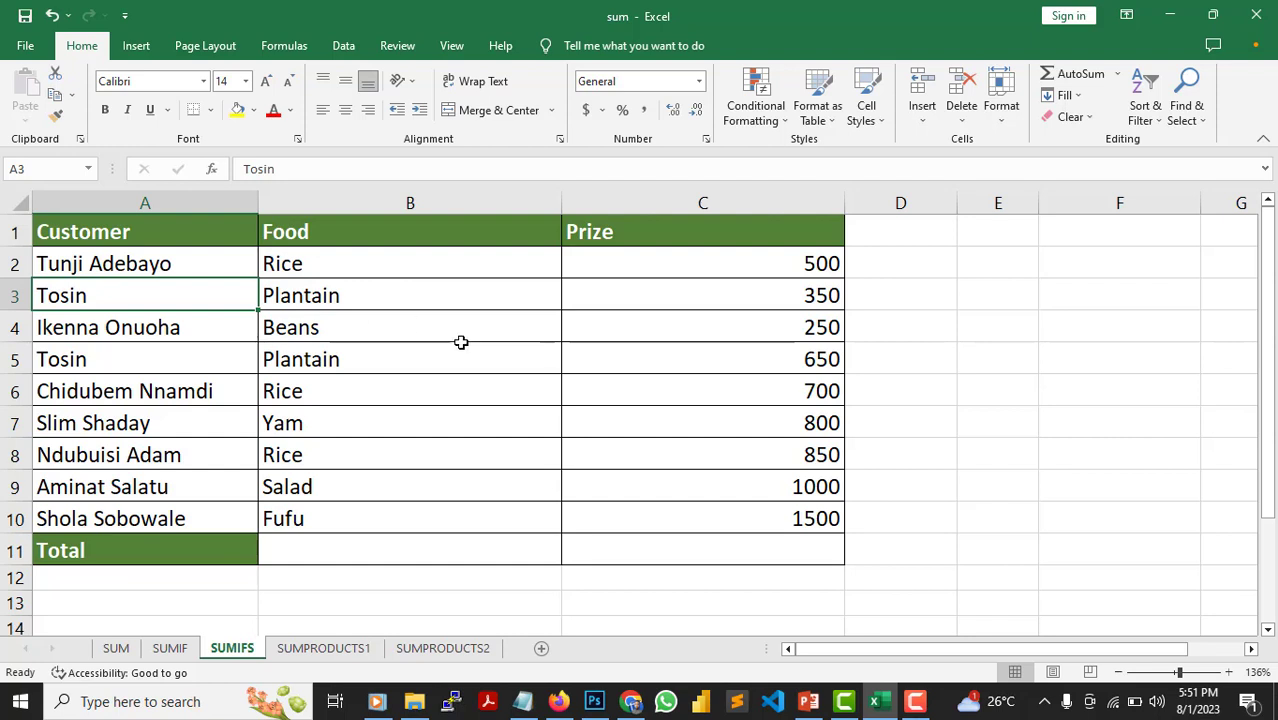
Start a SUMIFS formula in Total cell B11 with the Prize values C2:C10 as the sum range.
click(435, 549)
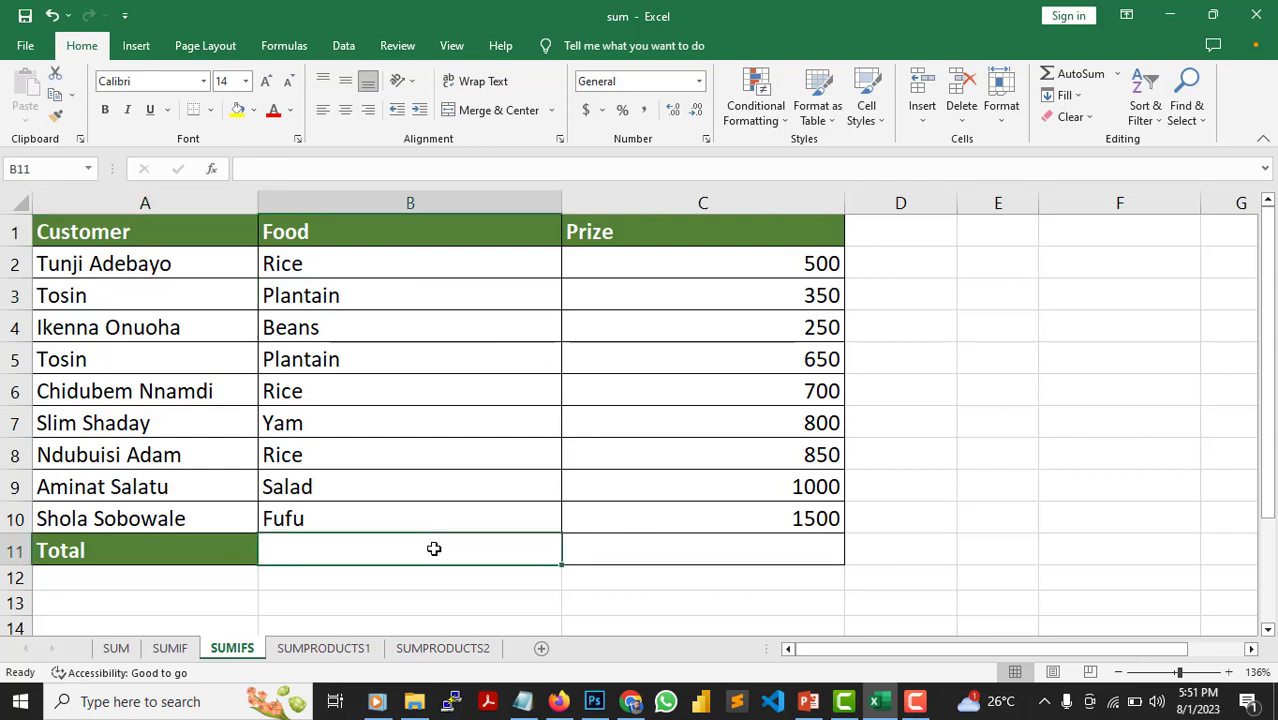
double_click(435, 549)
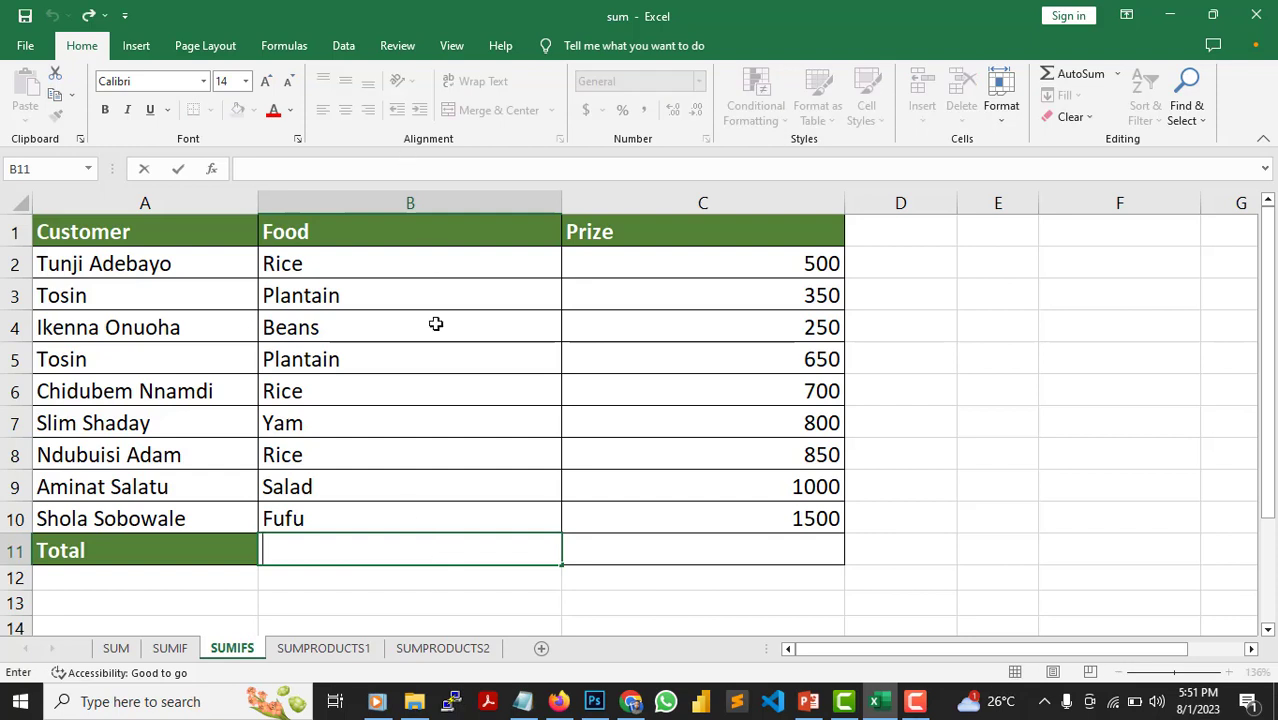
click(407, 170)
text(=)
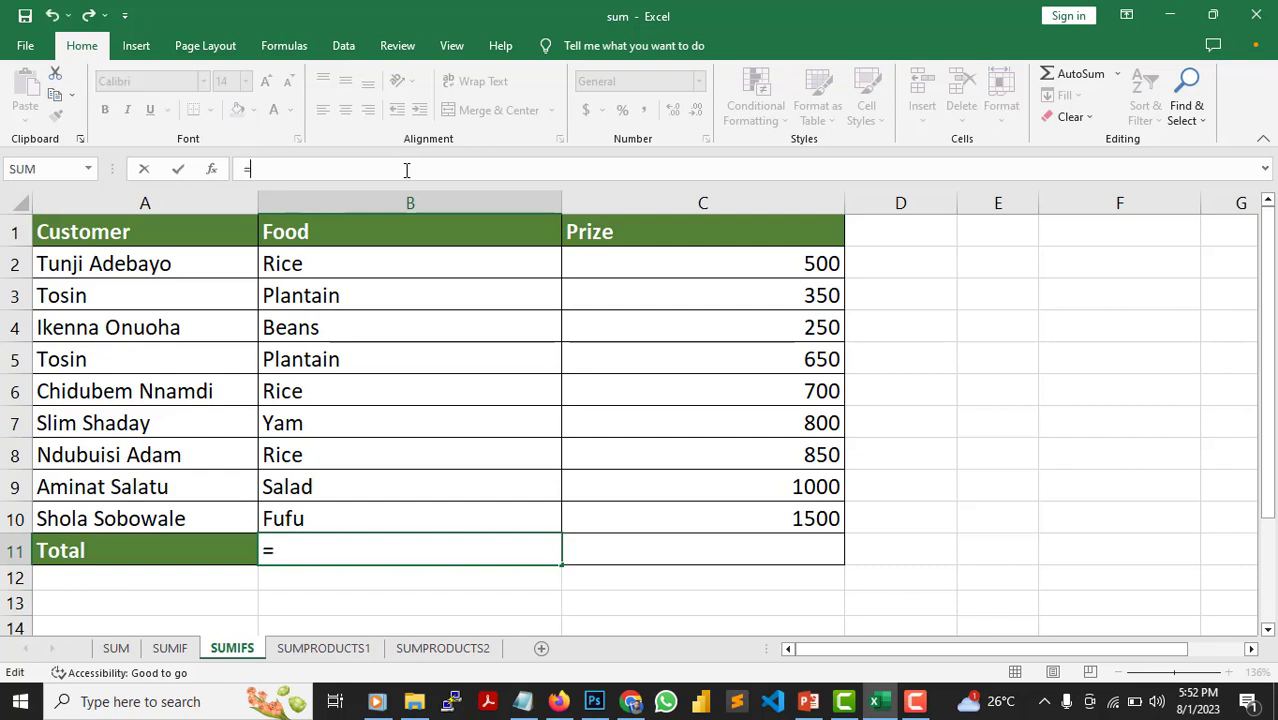
text(SUM)
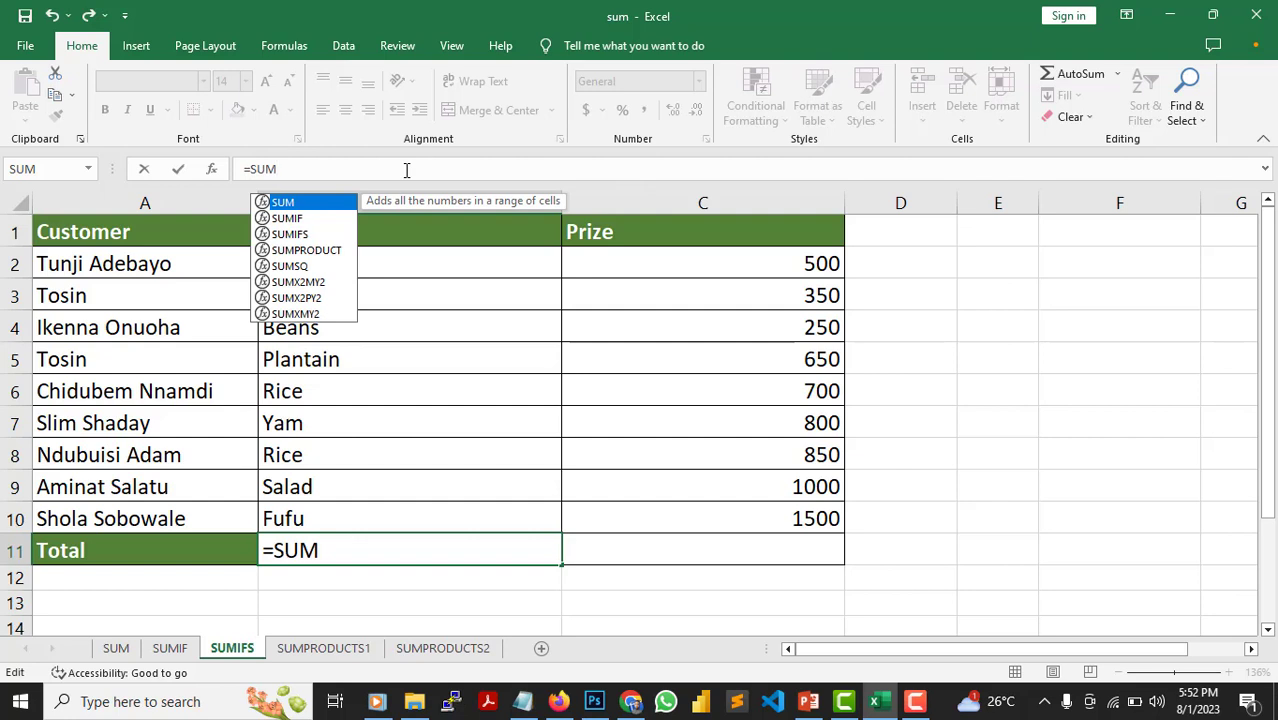
key(Down)
key(Down)
key(Tab)
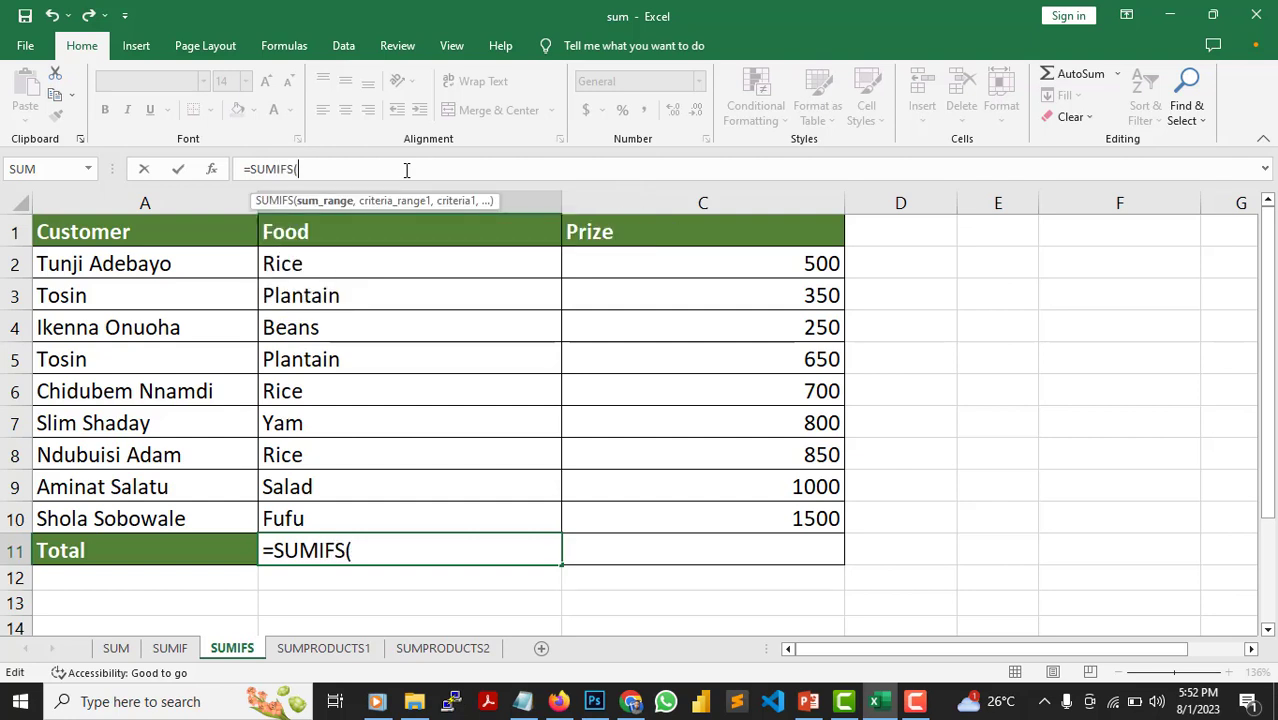
click(723, 261)
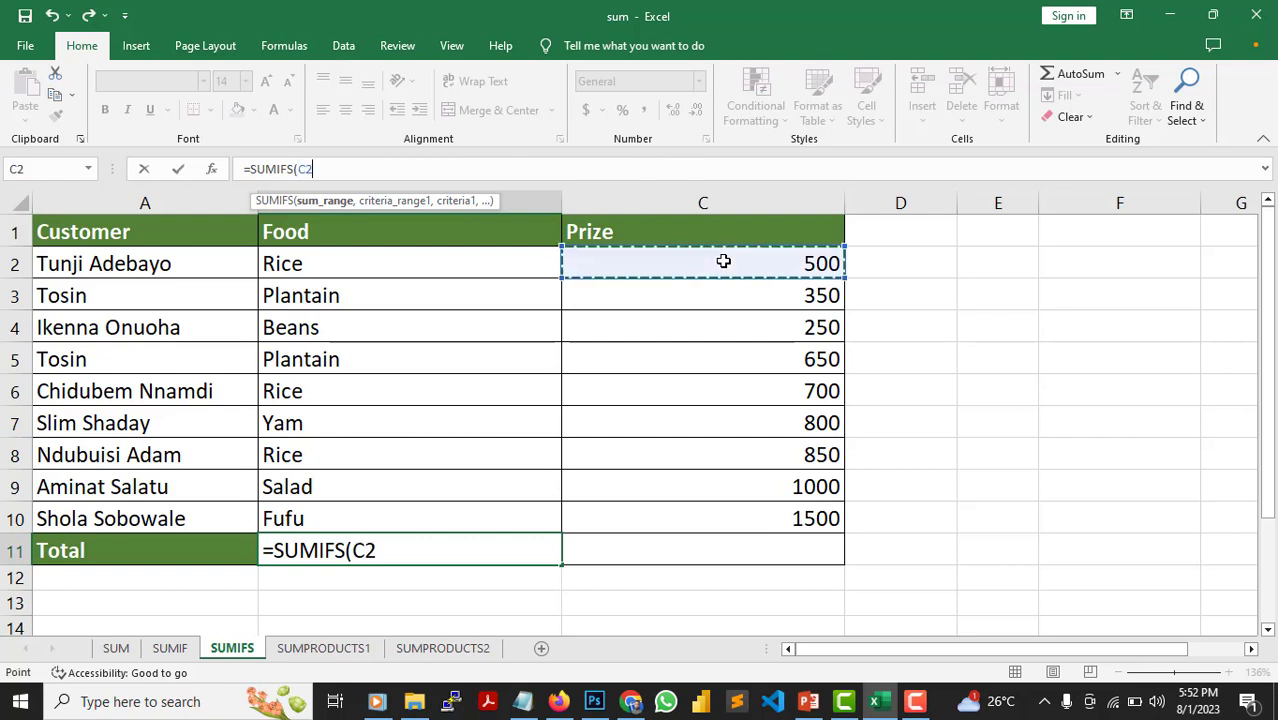
drag(723, 261, 745, 523)
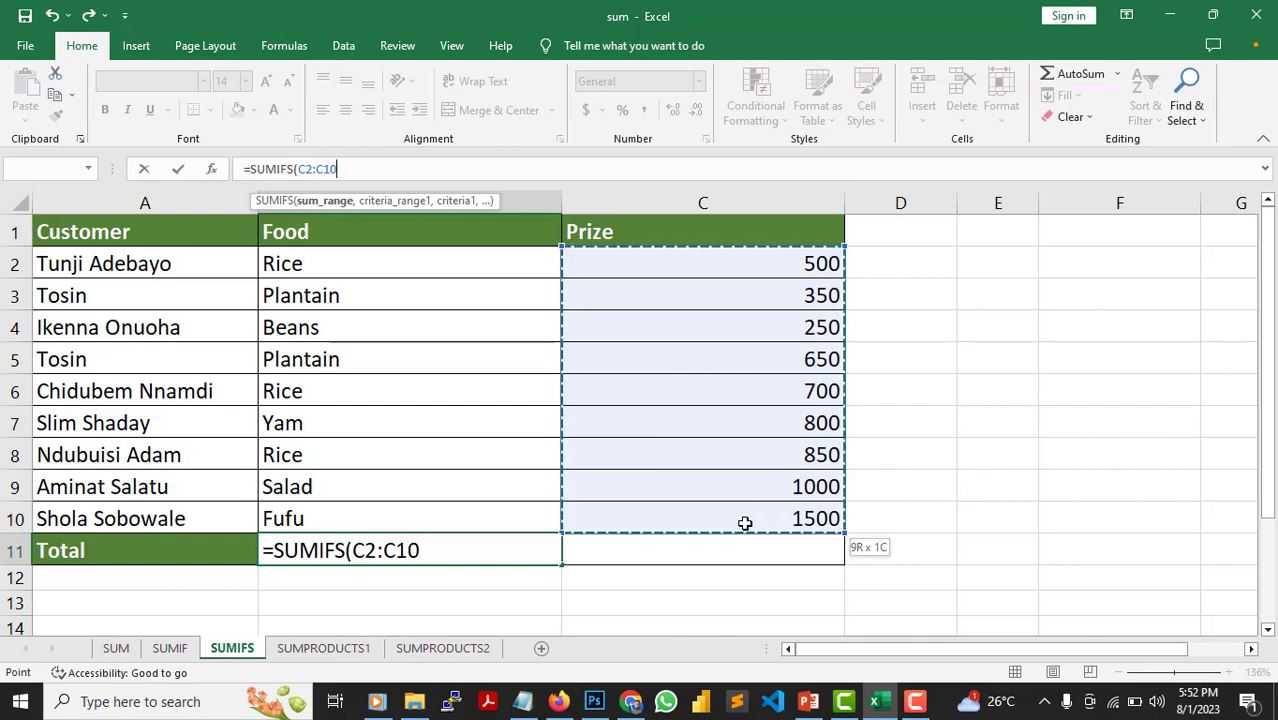
text(,)
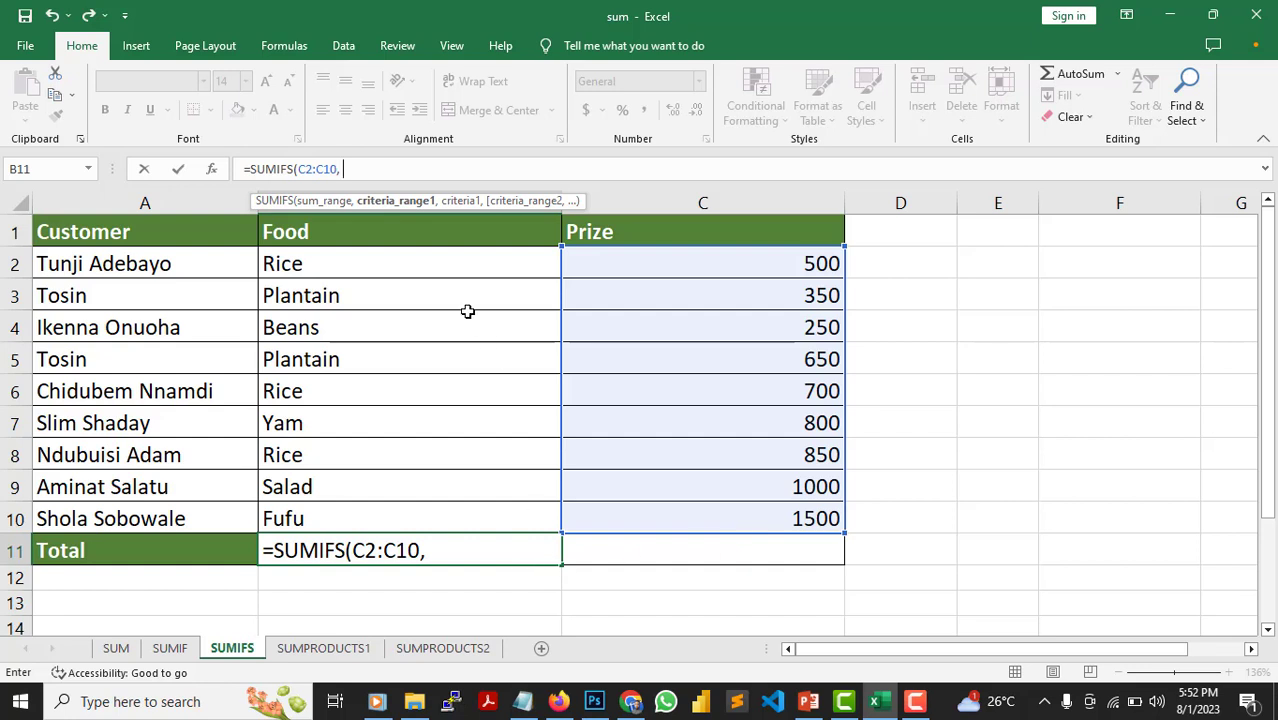
Add the Food range B2:B10 as the formula's first criteria range, with cell B3 as its criterion.
click(465, 265)
drag(465, 265, 444, 511)
text(,)
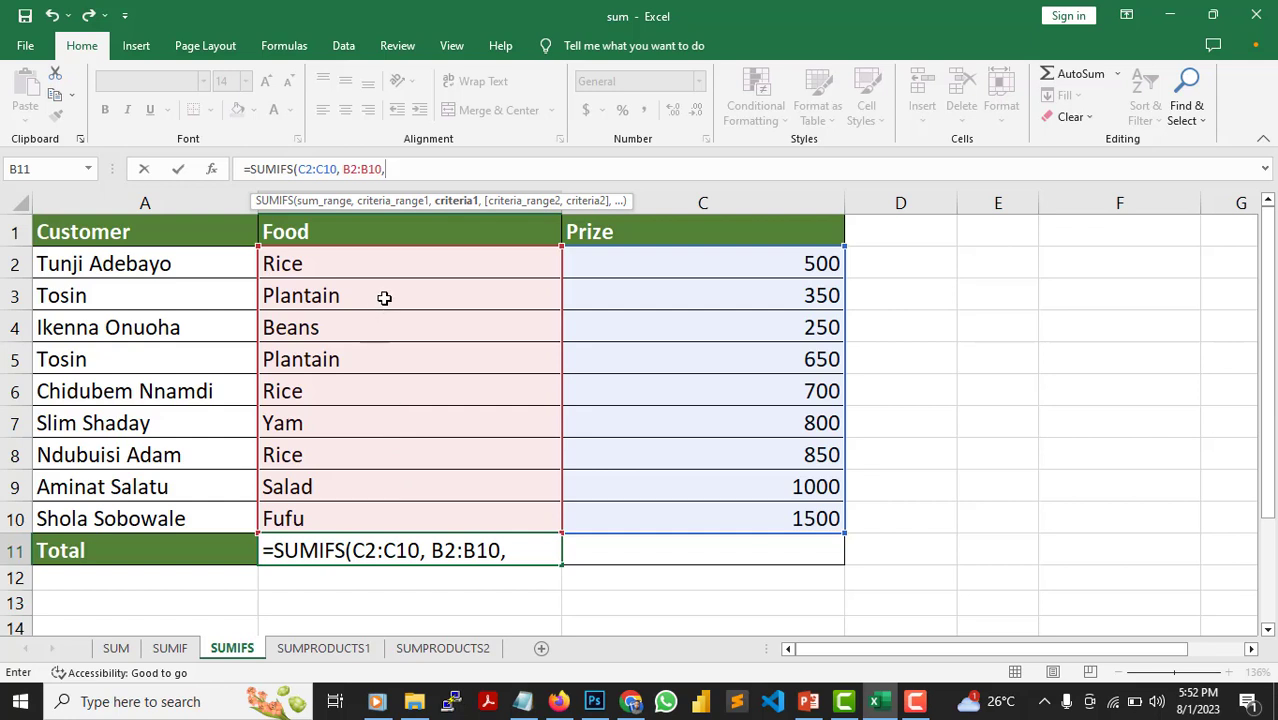
click(383, 298)
text(,)
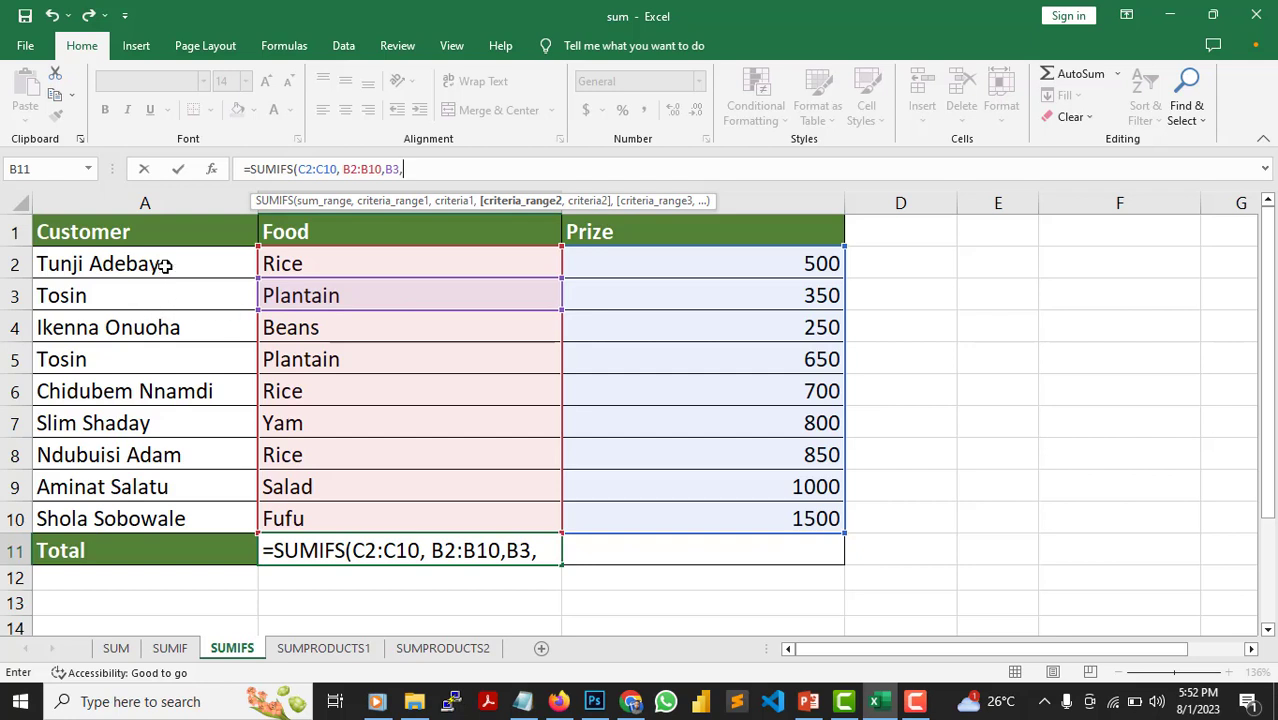
Add the Customer range A2:A10 with cell A3 as the second criterion and complete the B11 formula.
drag(168, 265, 140, 522)
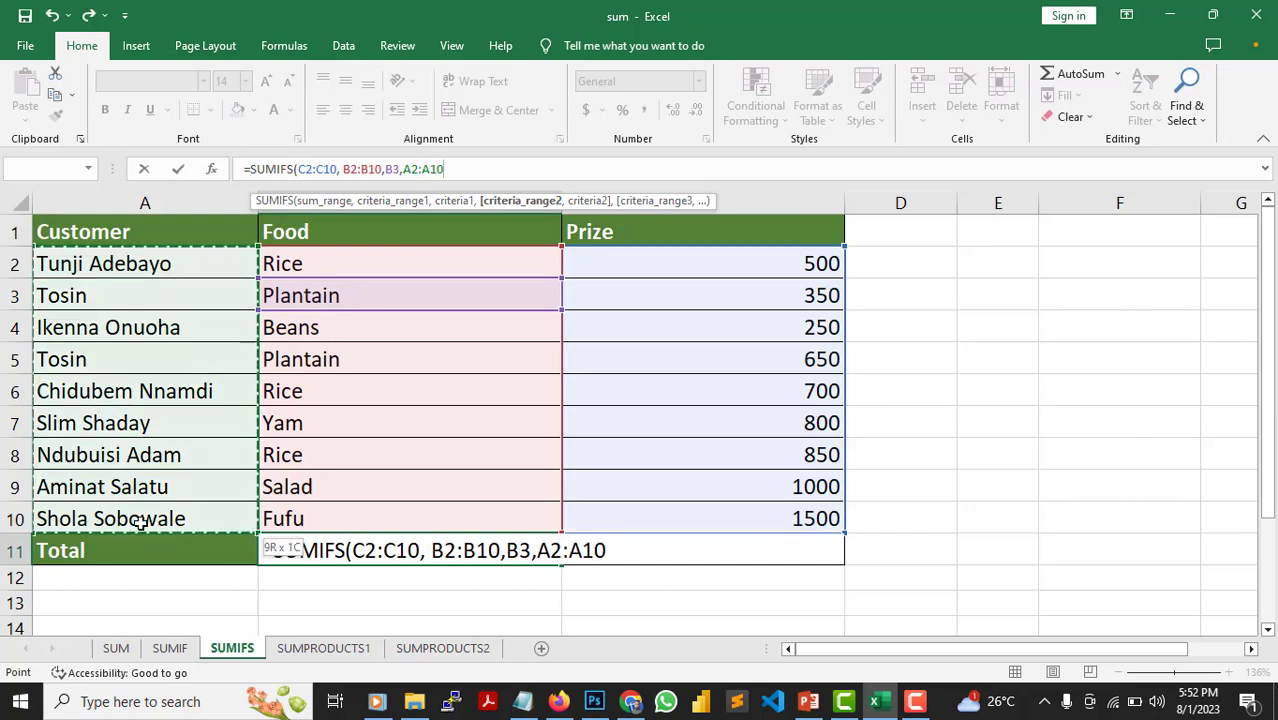
click(142, 292)
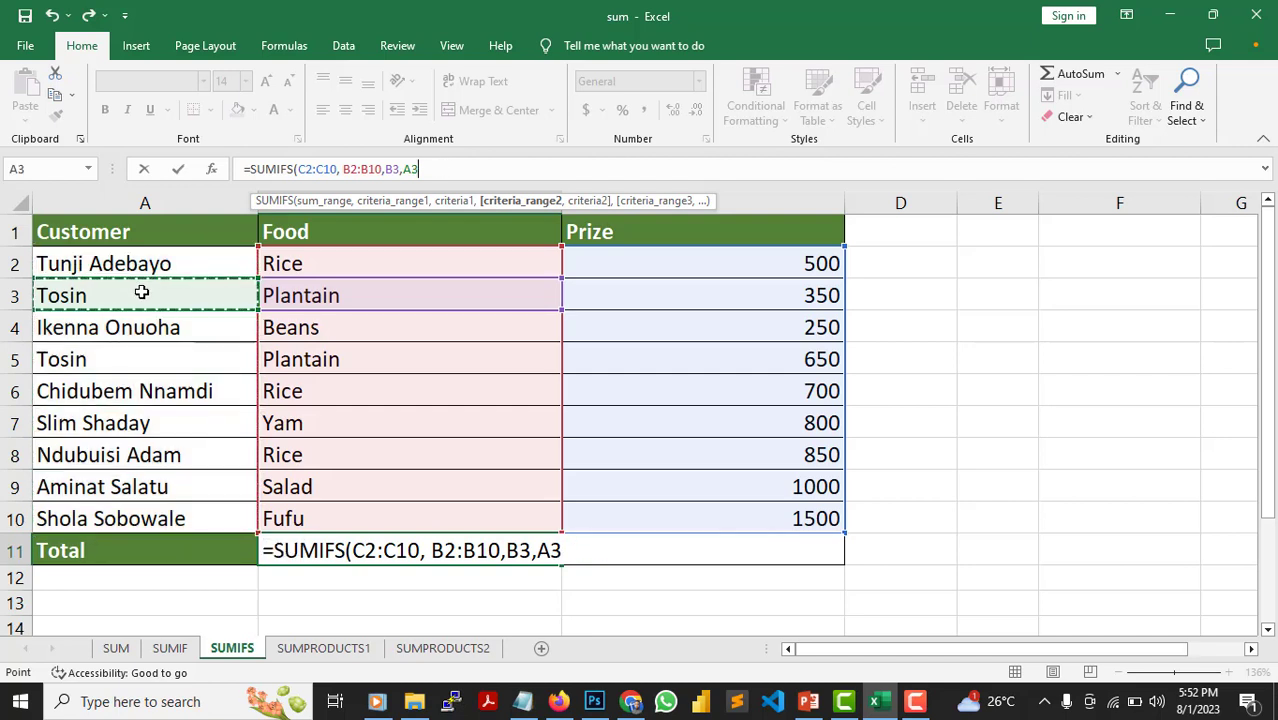
drag(150, 261, 137, 521)
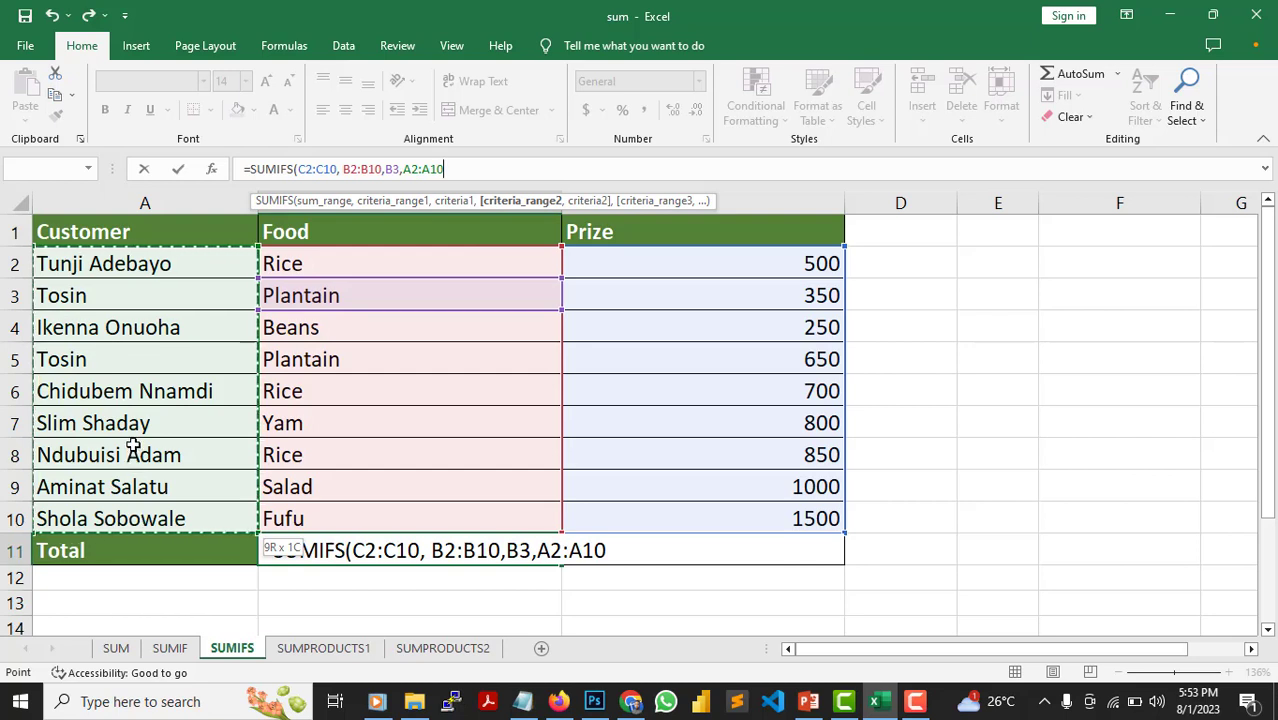
text(,)
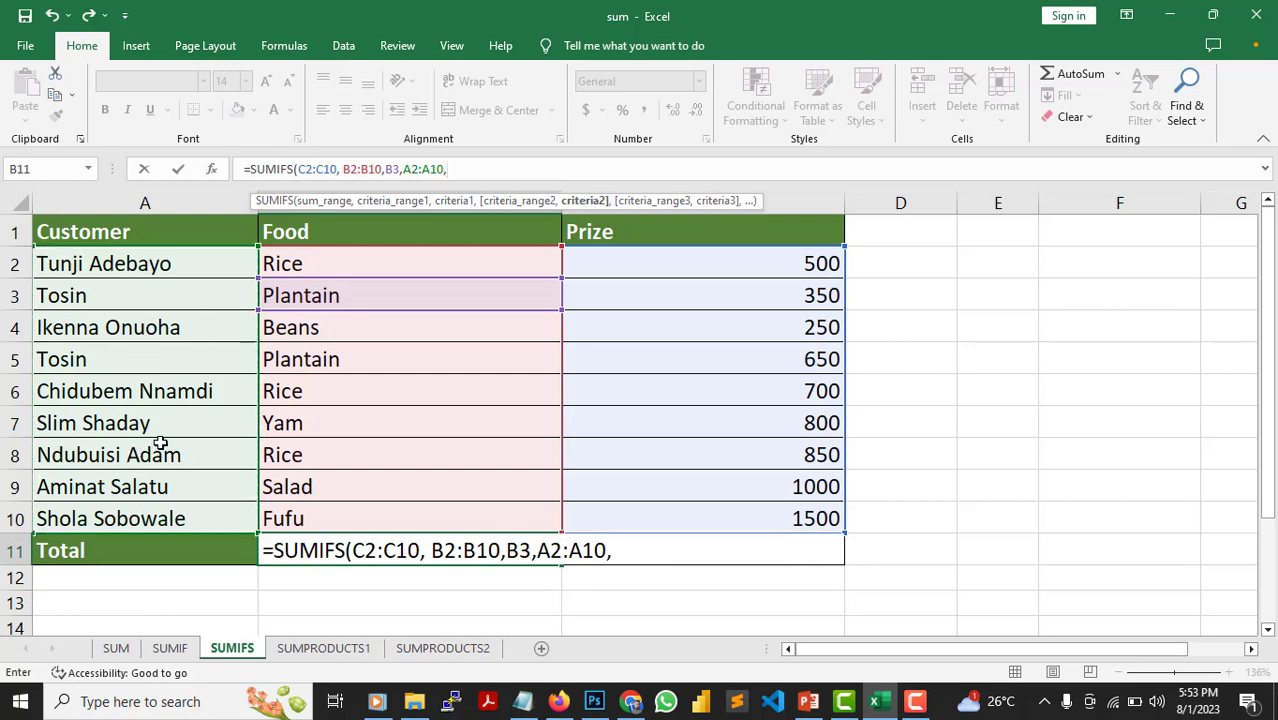
click(116, 295)
text())
key(Return)
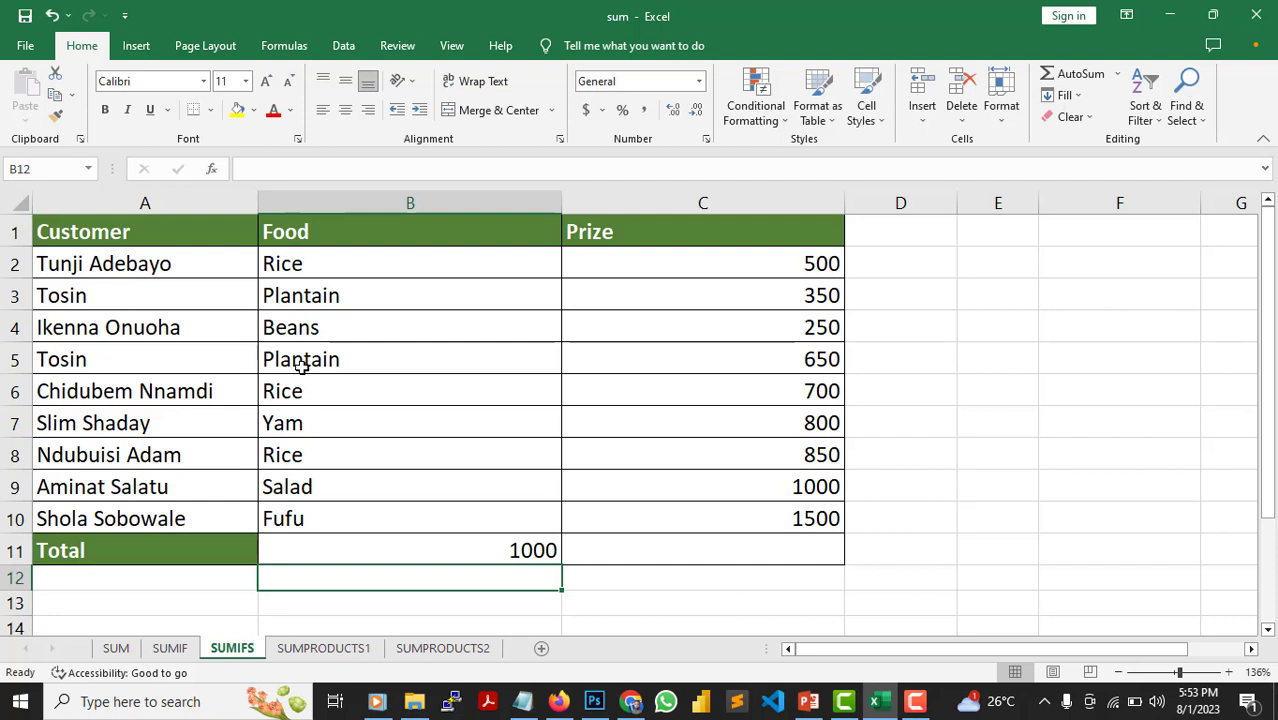
Start a SUMIFS formula in cell C11 of the Total row with C2:C10 as the sum range.
double_click(630, 555)
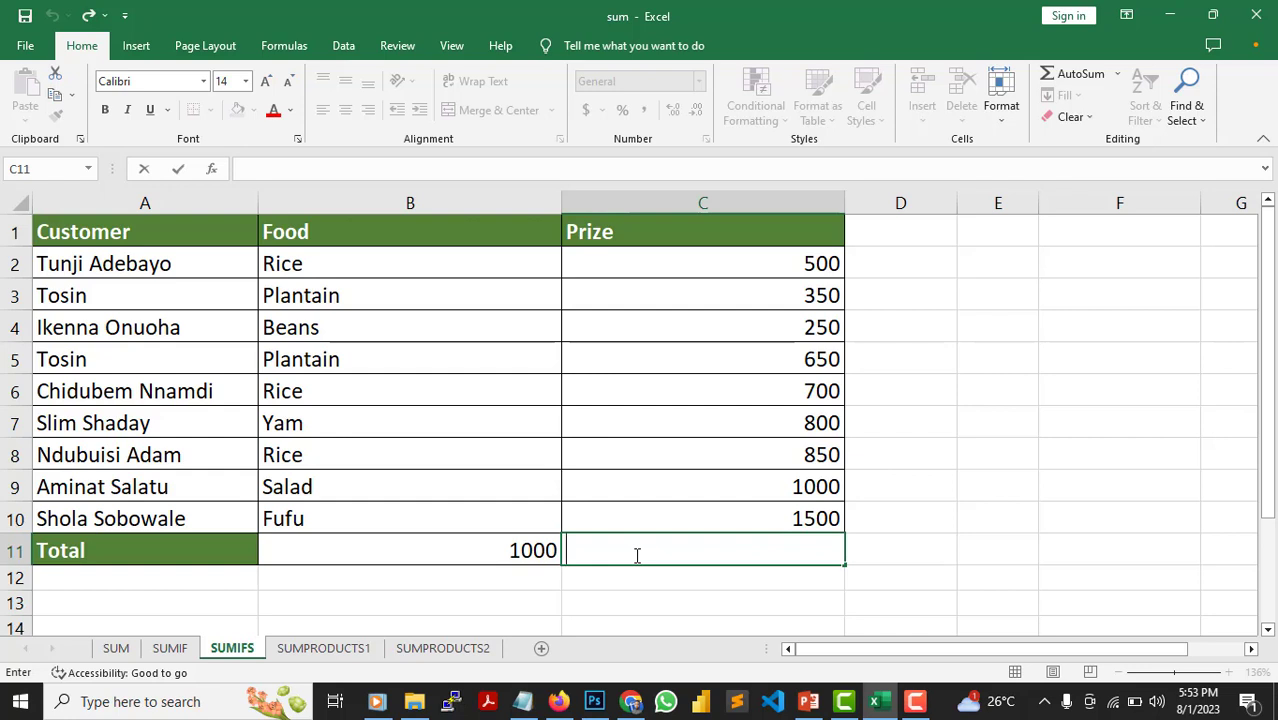
click(448, 171)
text(=)
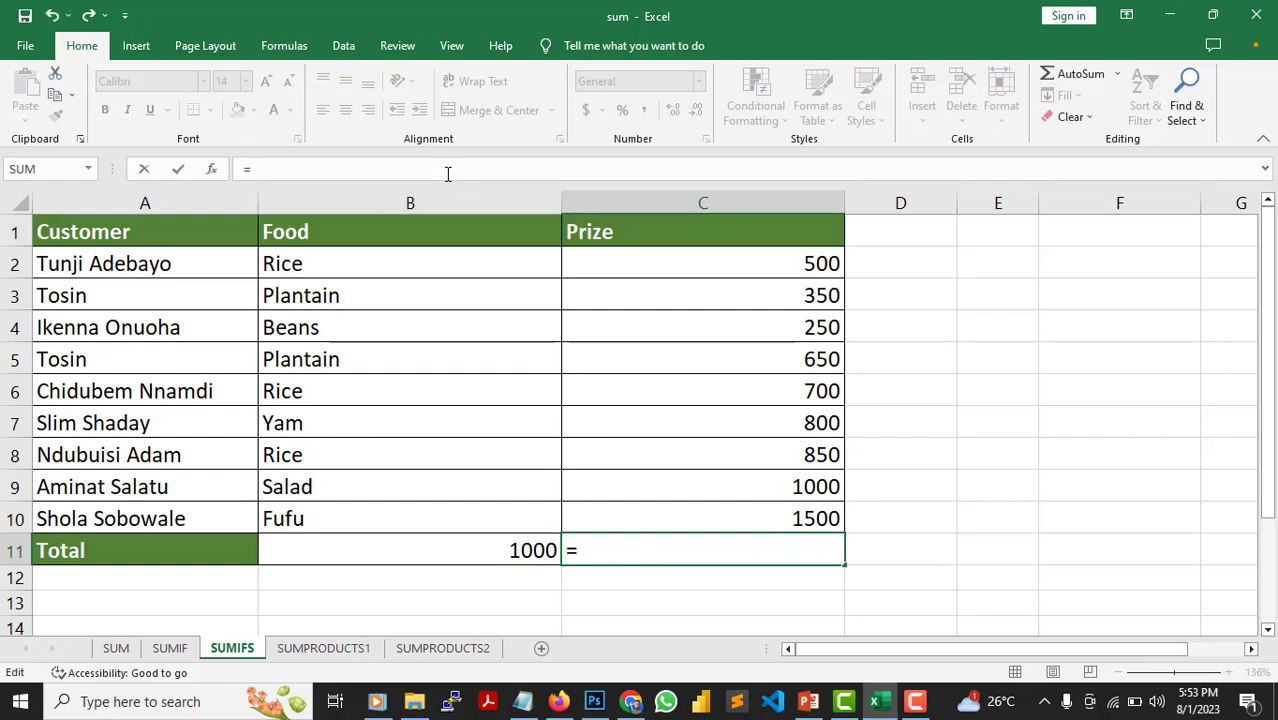
text(SUM)
key(Down)
key(Down)
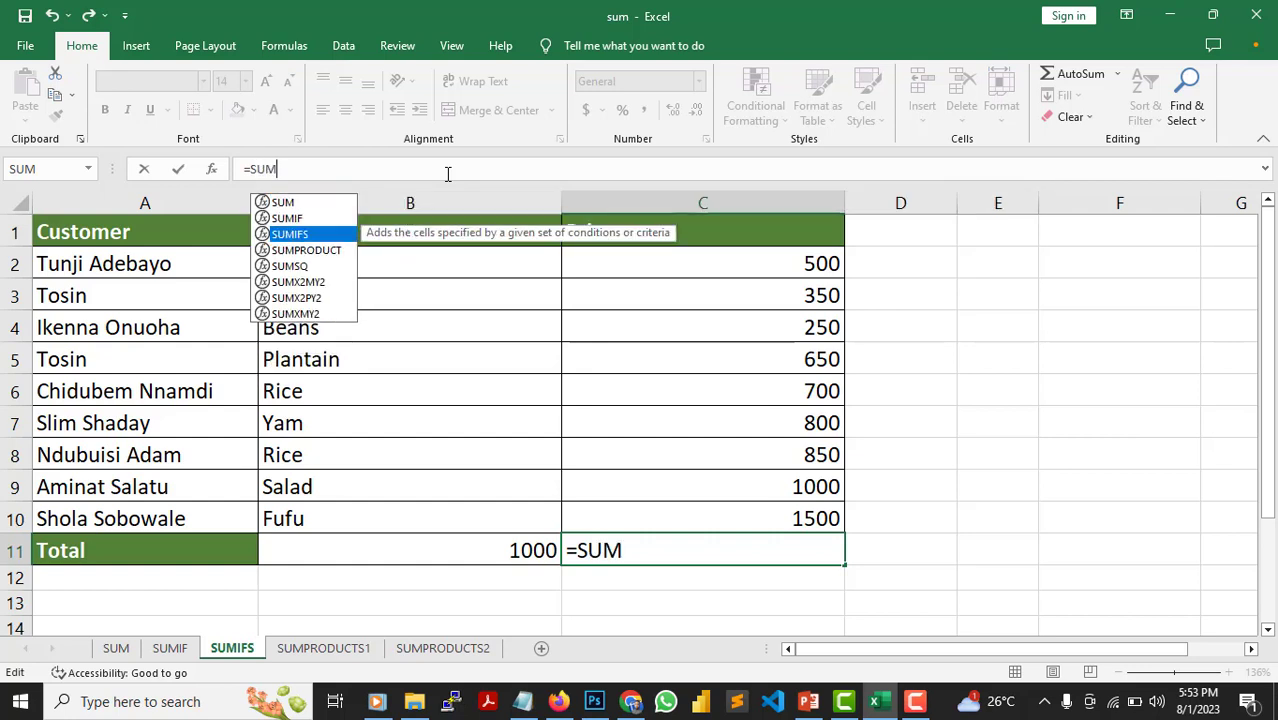
key(Tab)
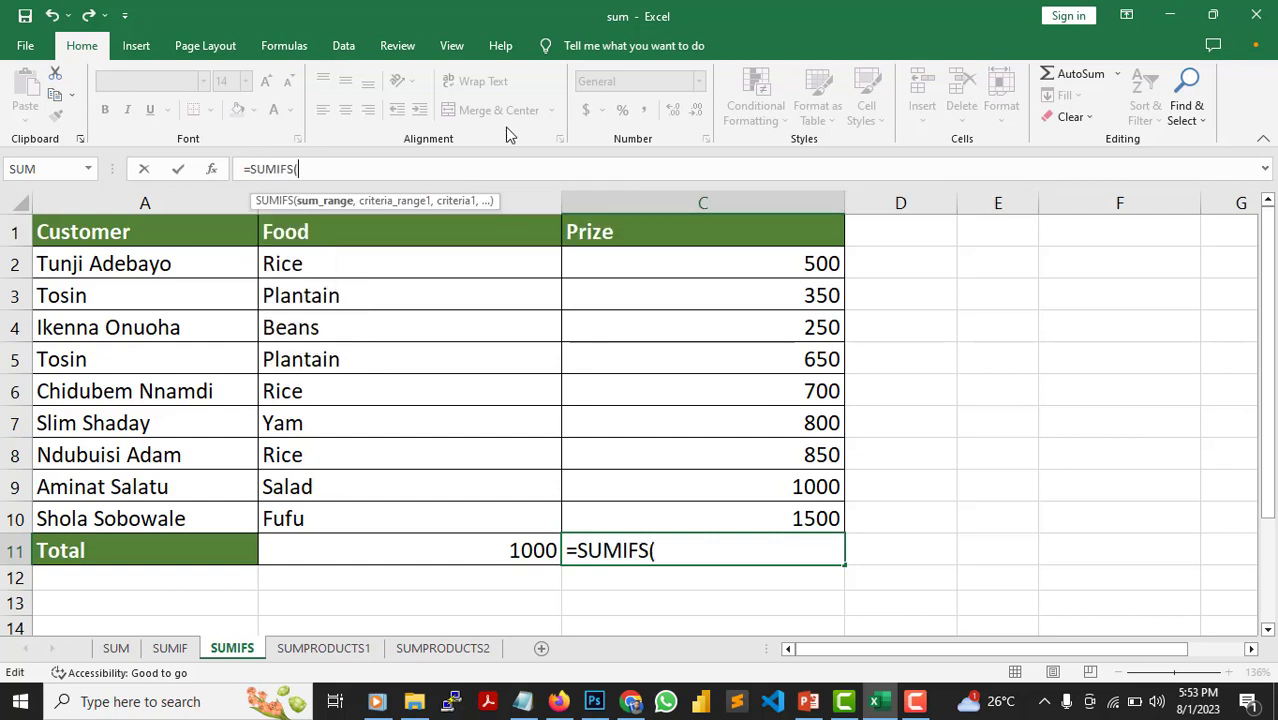
click(714, 266)
drag(714, 266, 734, 513)
text(,)
Add the Food range B2:B10 with cell B5 as the only criterion and complete the C11 formula.
click(470, 267)
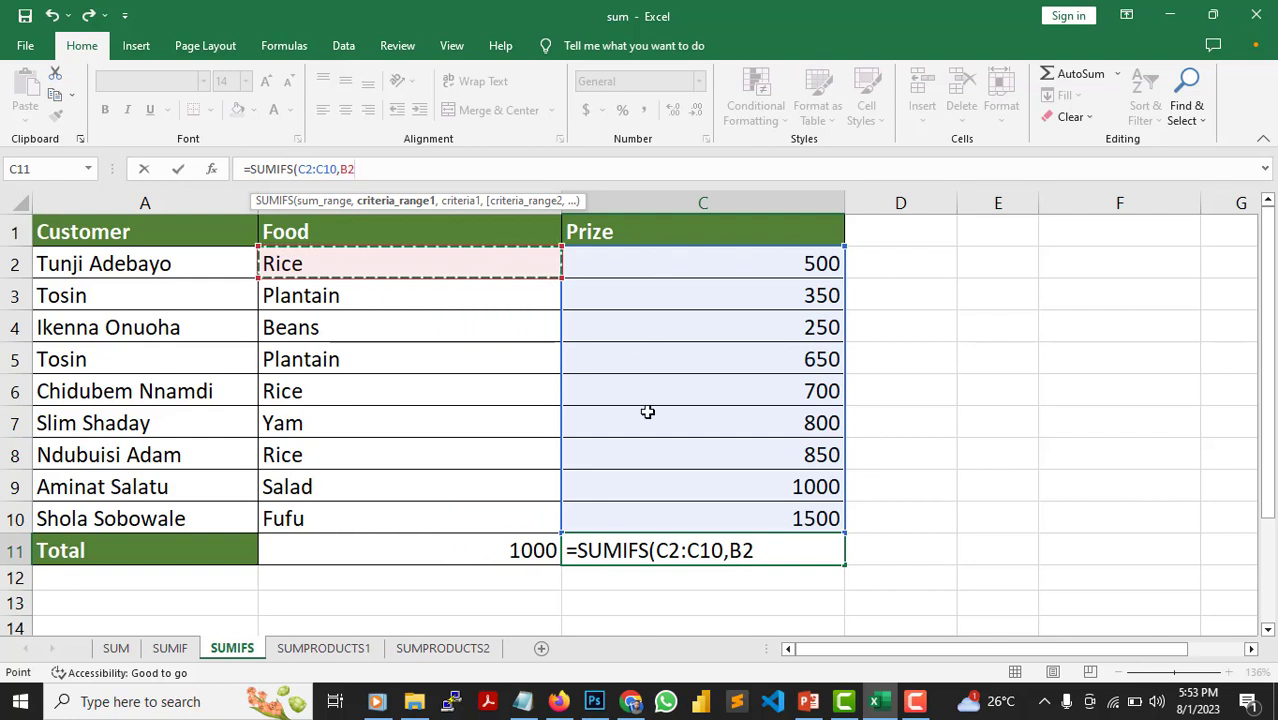
shift+click(375, 524)
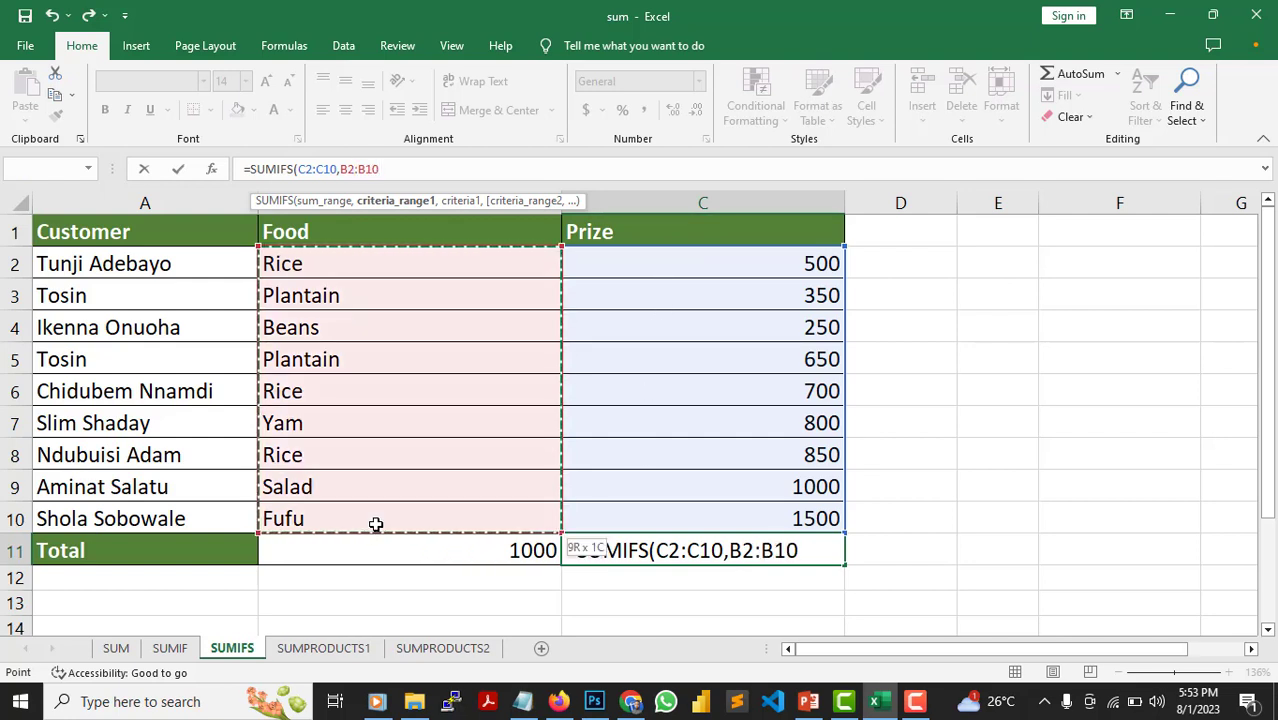
text(,)
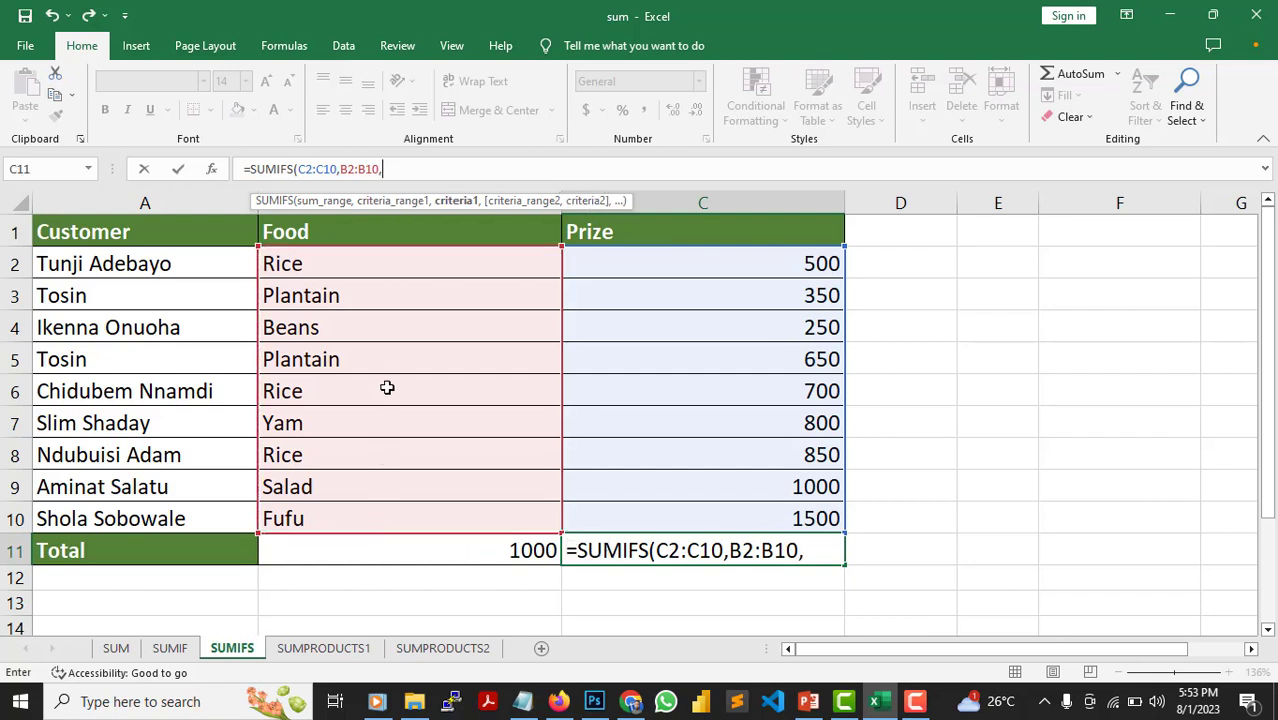
click(395, 359)
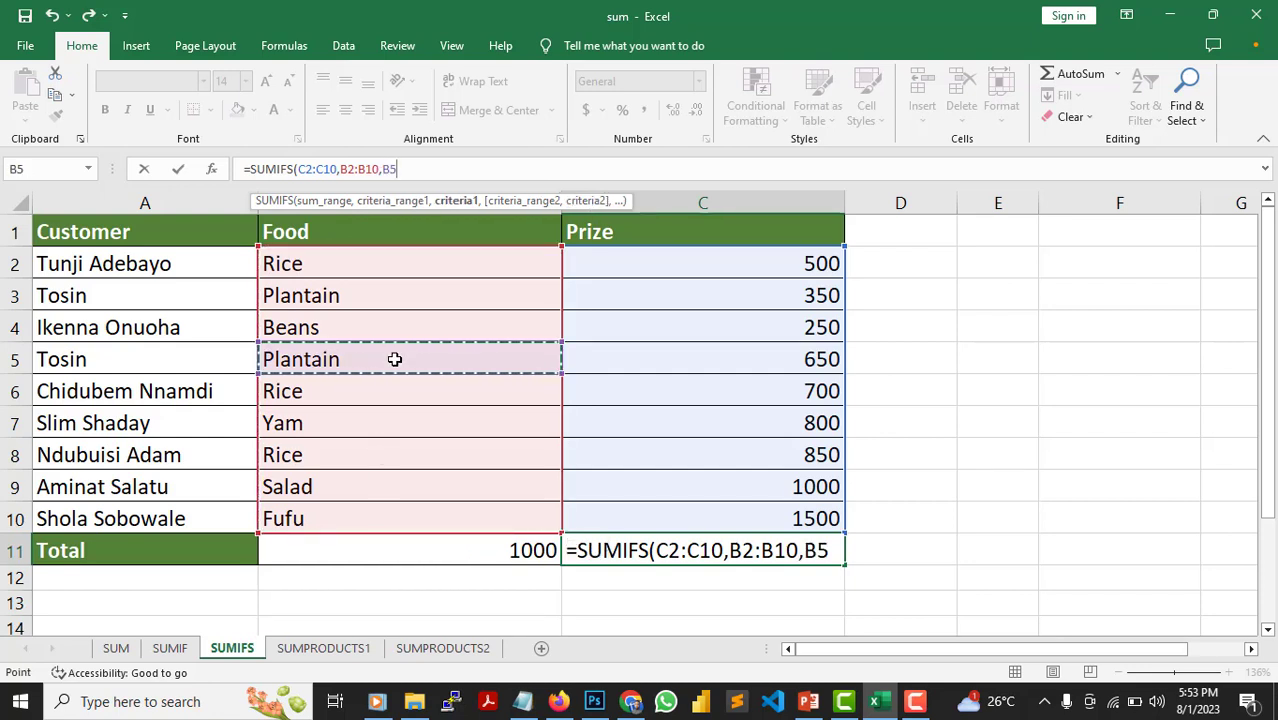
text())
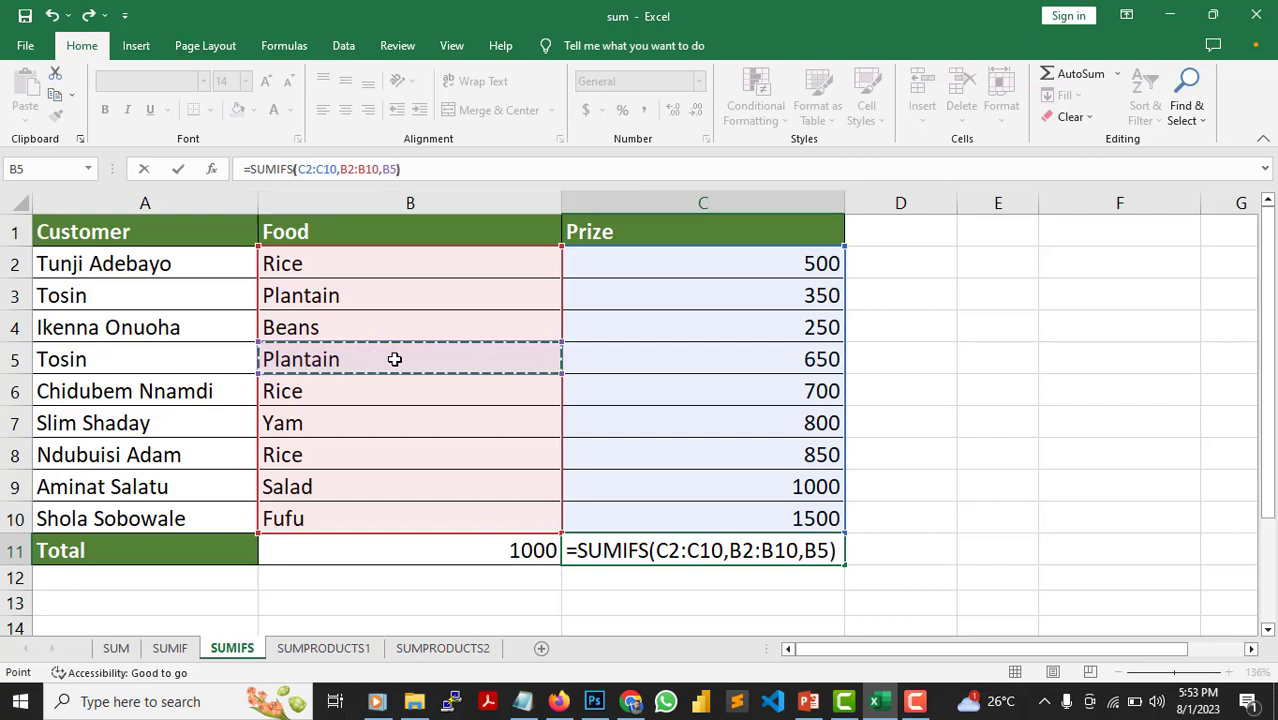
key(Return)
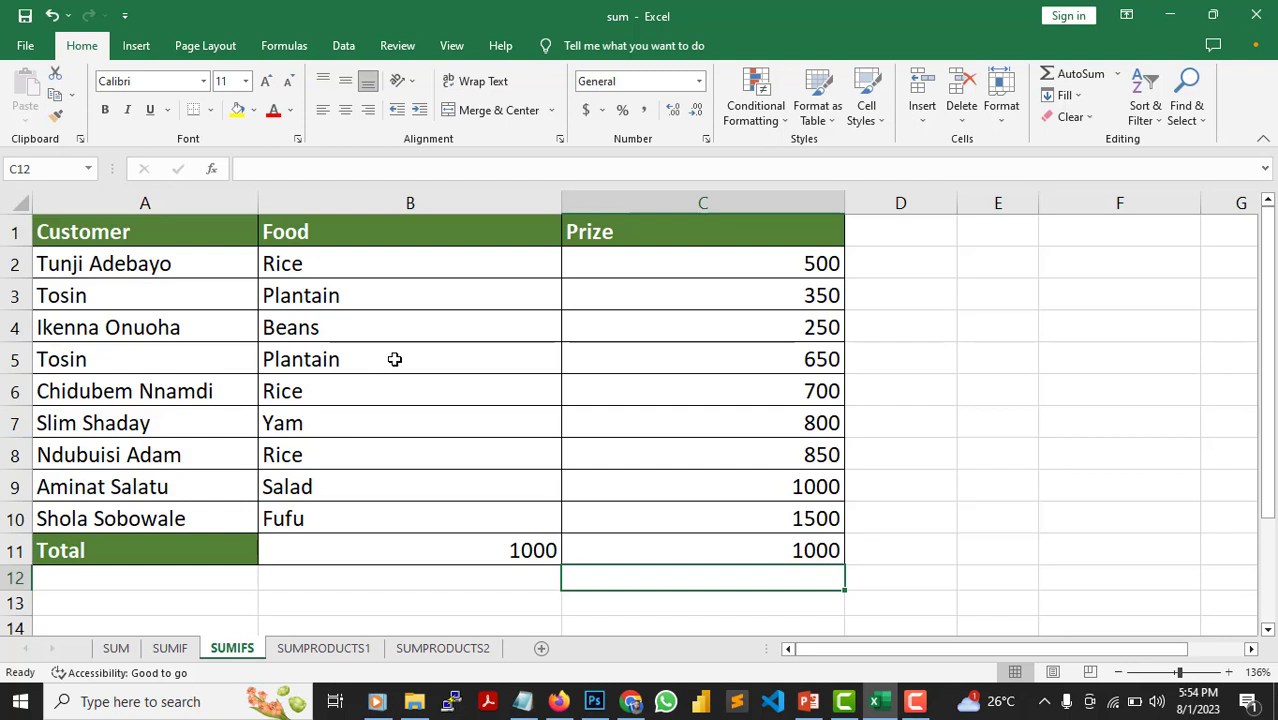
Switch to the PowerPoint slide show with the SUMIFS() syntax slide.
key(alt+Tab)
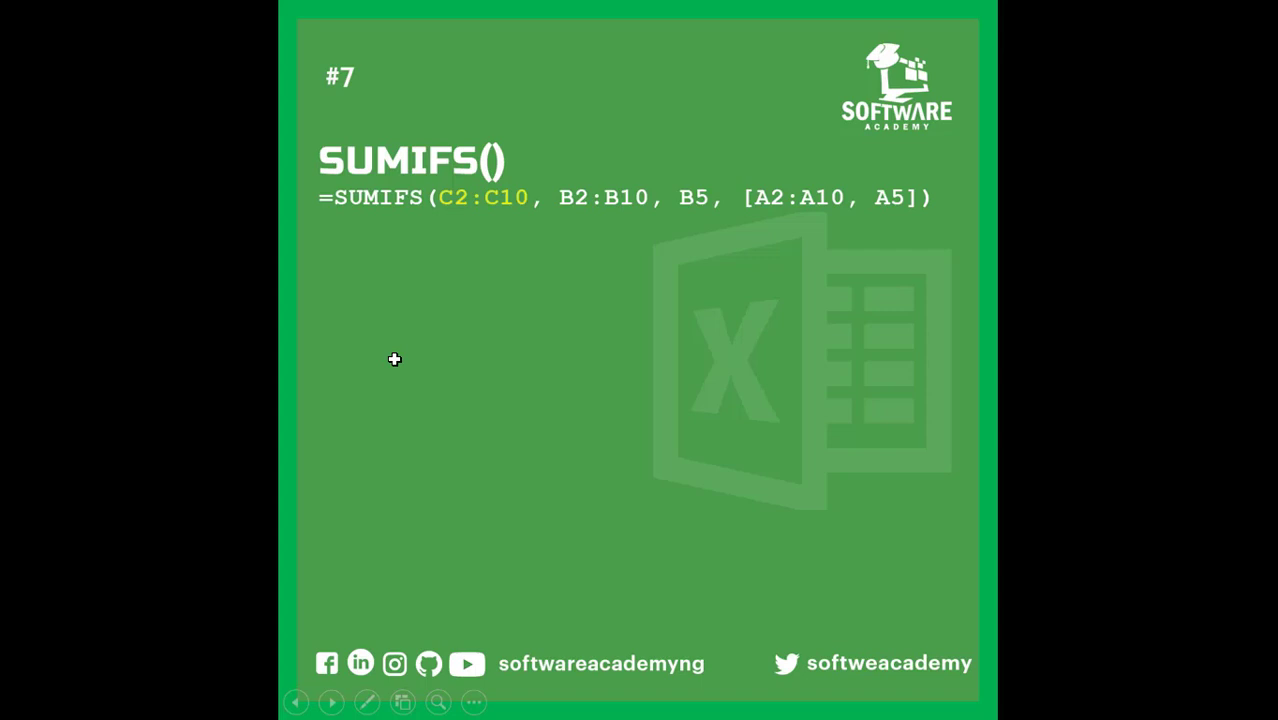